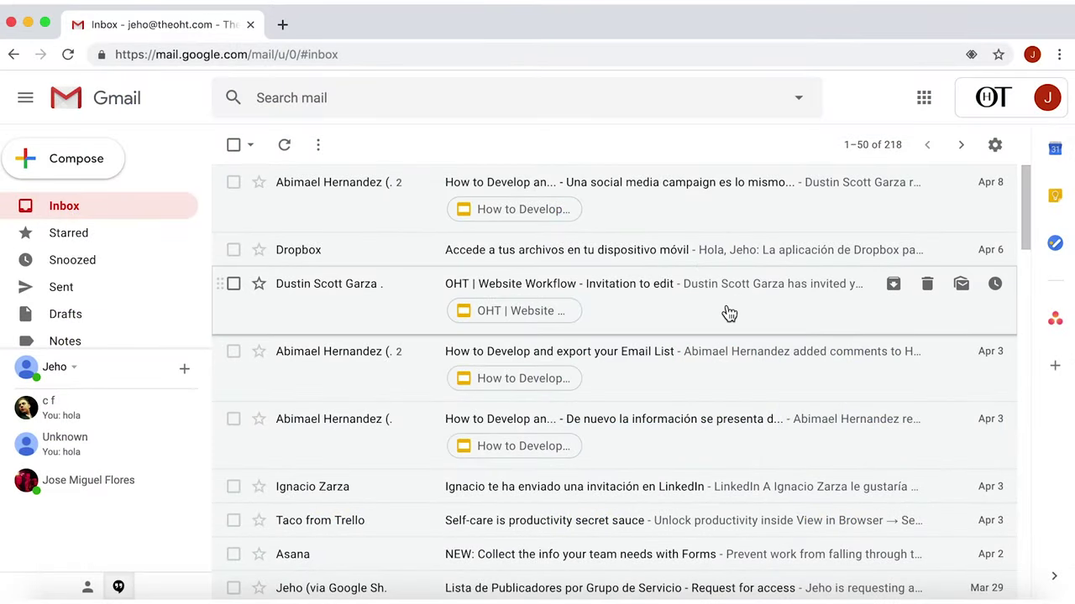
- In Settings > Advanced, set Canned Responses (Templates) to Enable and save the changes
click(998, 149)
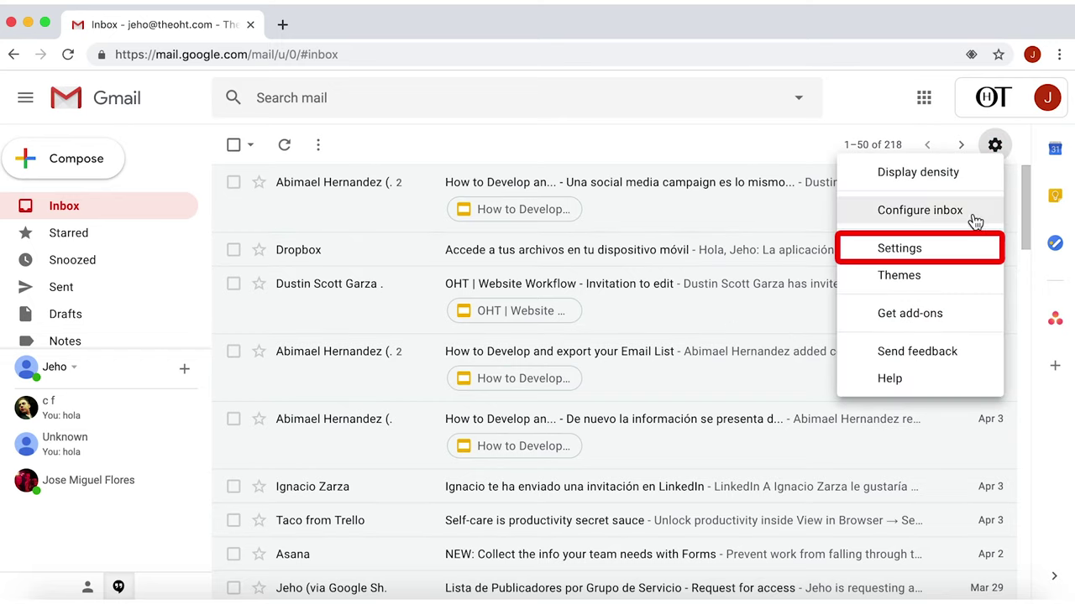
click(961, 251)
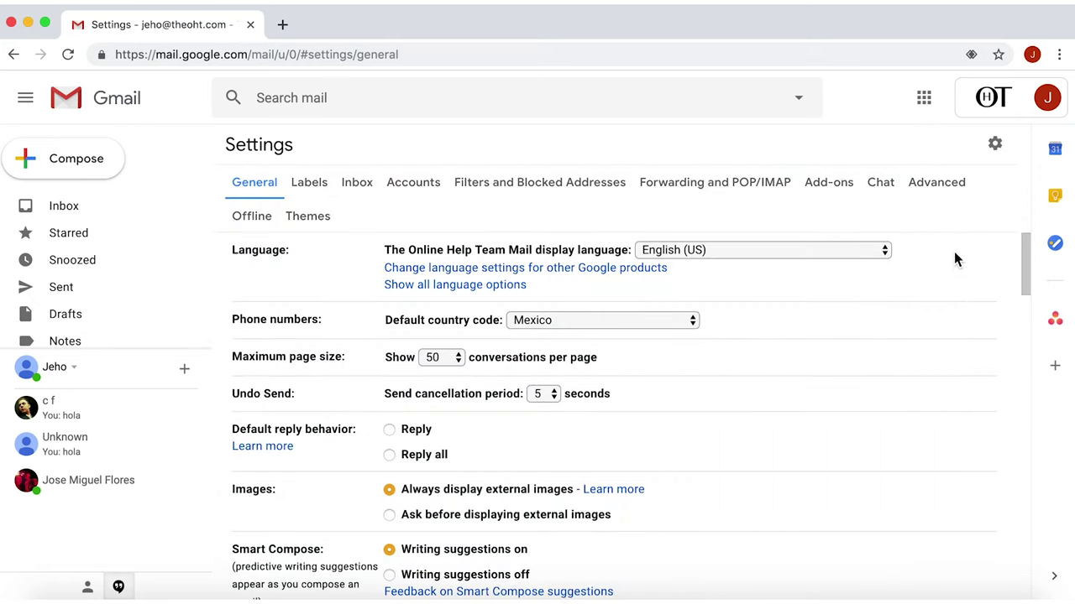
click(951, 191)
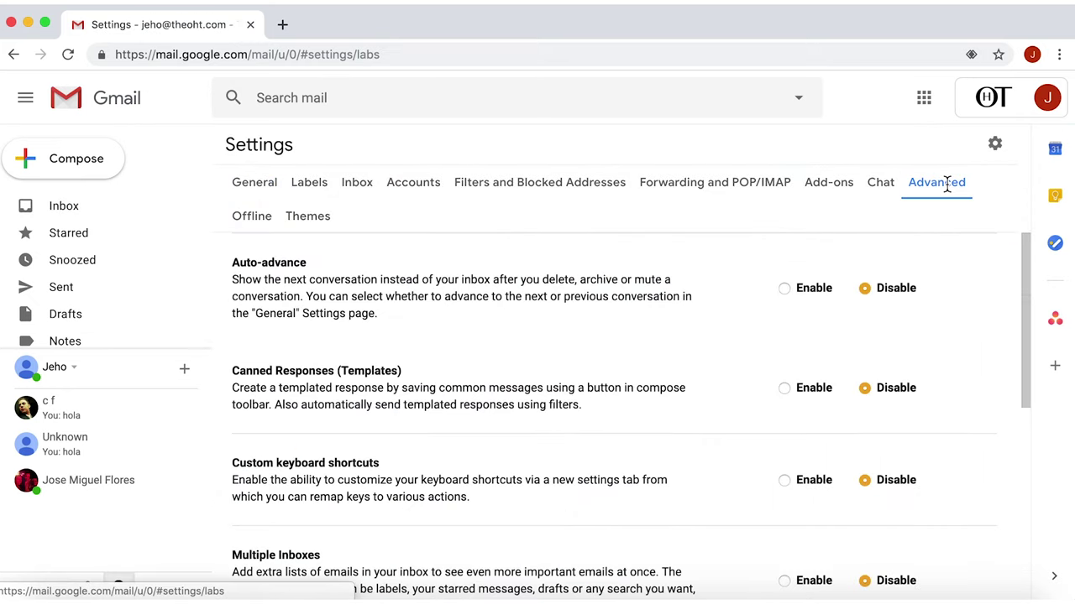
click(785, 389)
scroll(752, 401, down, 5)
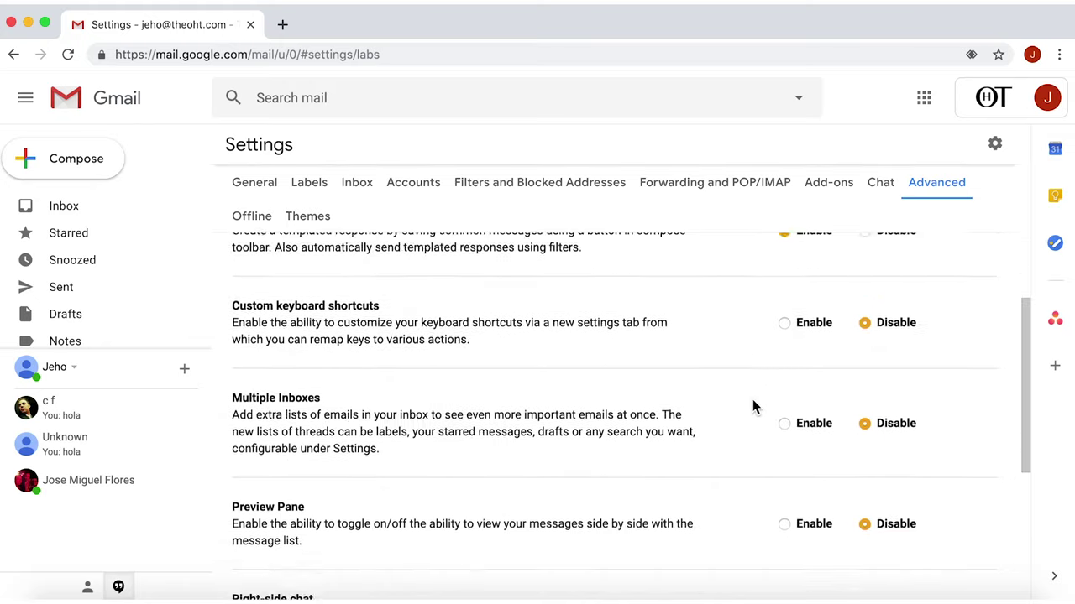
click(306, 508)
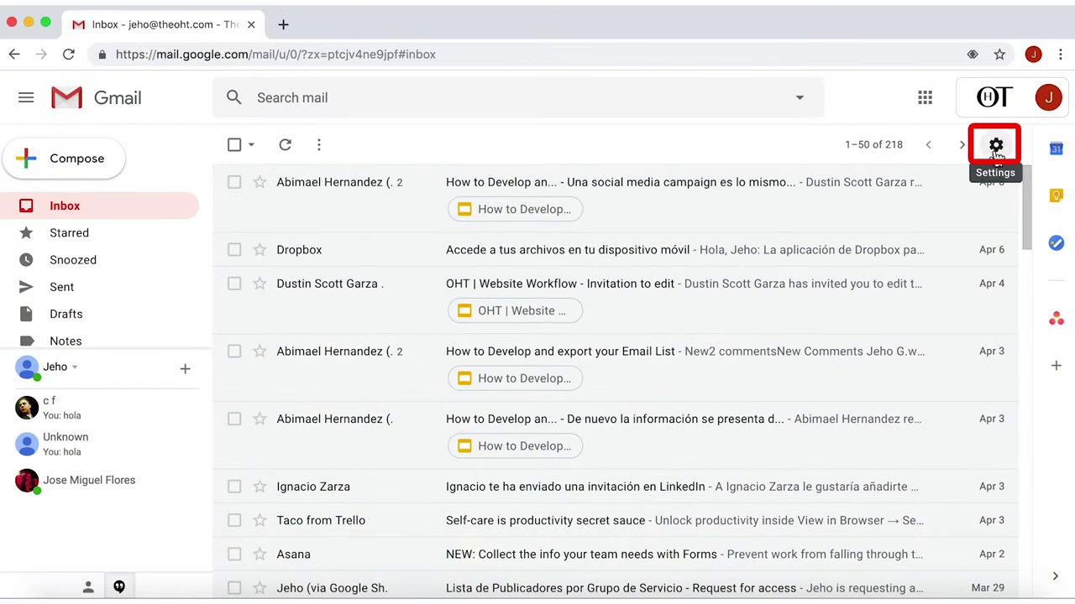
- Open the G Suite Marketplace add-ons gallery from the + Get Add-ons sidebar button
click(997, 147)
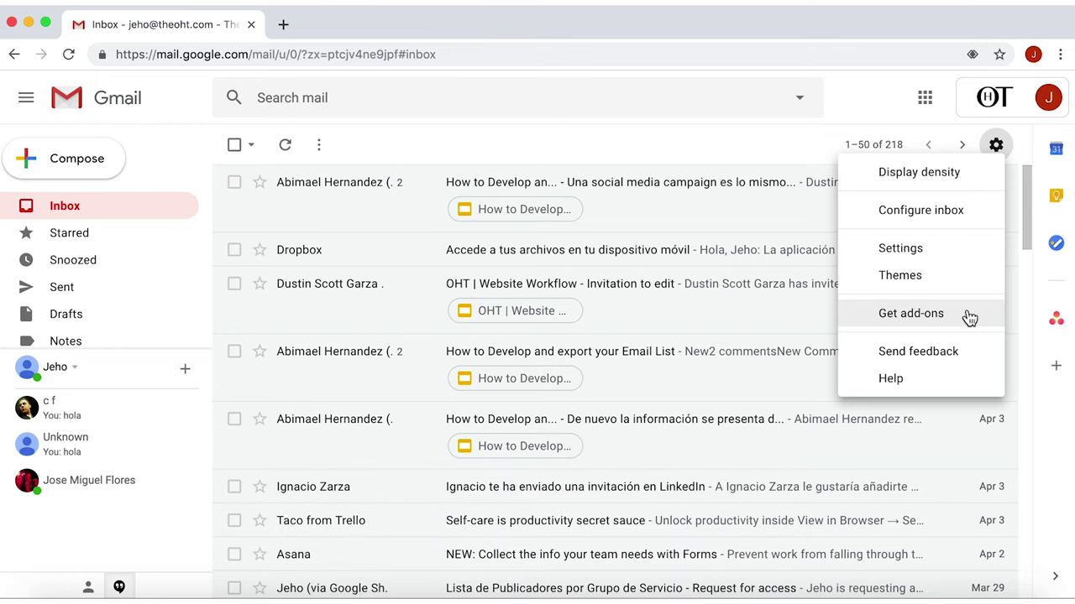
click(1060, 394)
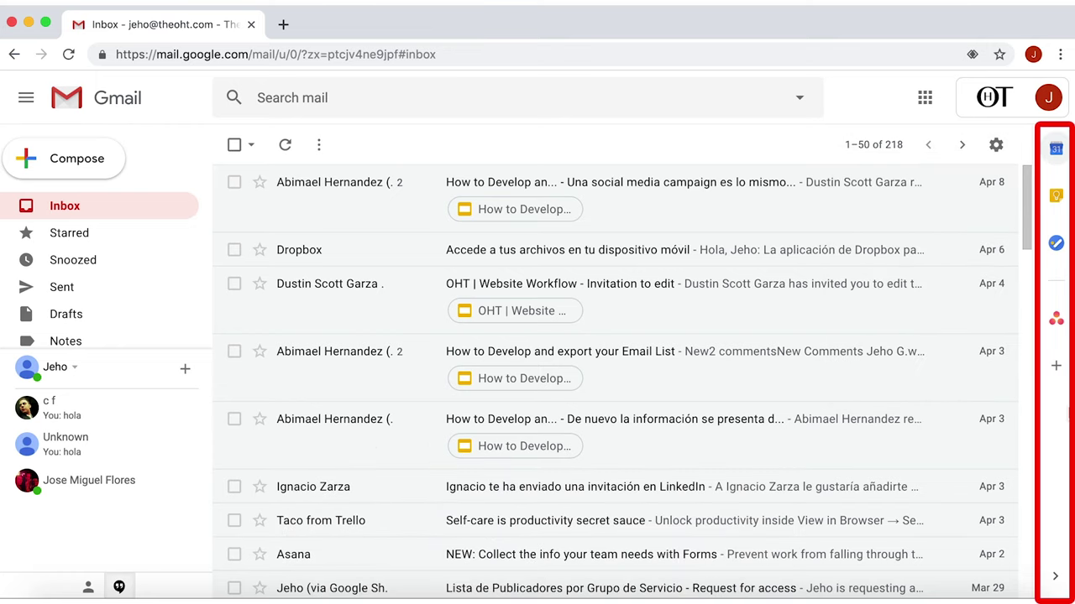
click(1059, 369)
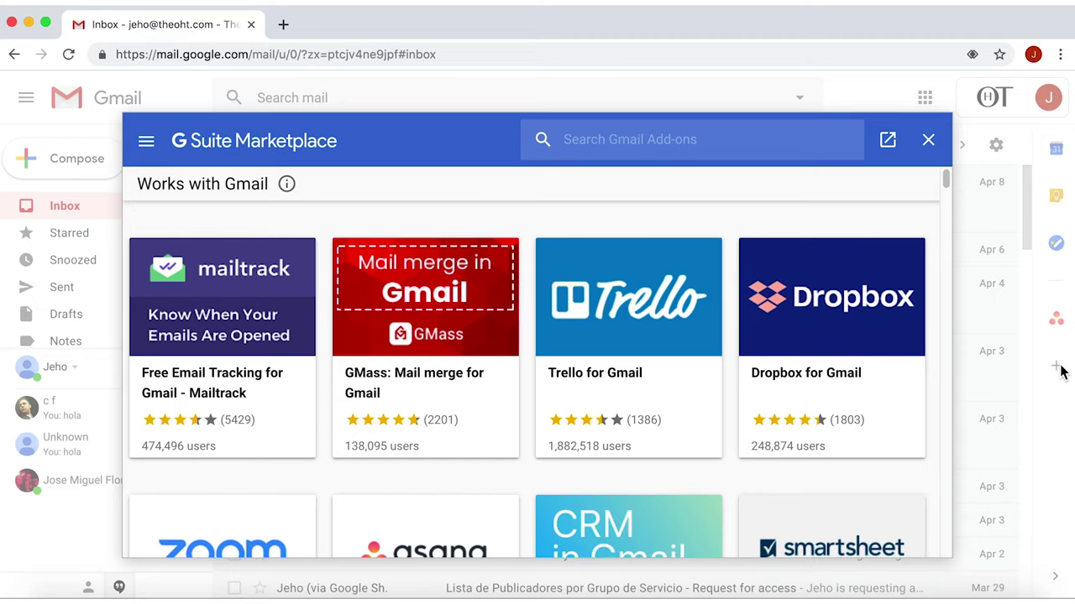
- Find BEE Templates for Gmail in the Marketplace and install it
scroll(520, 473, down, 6)
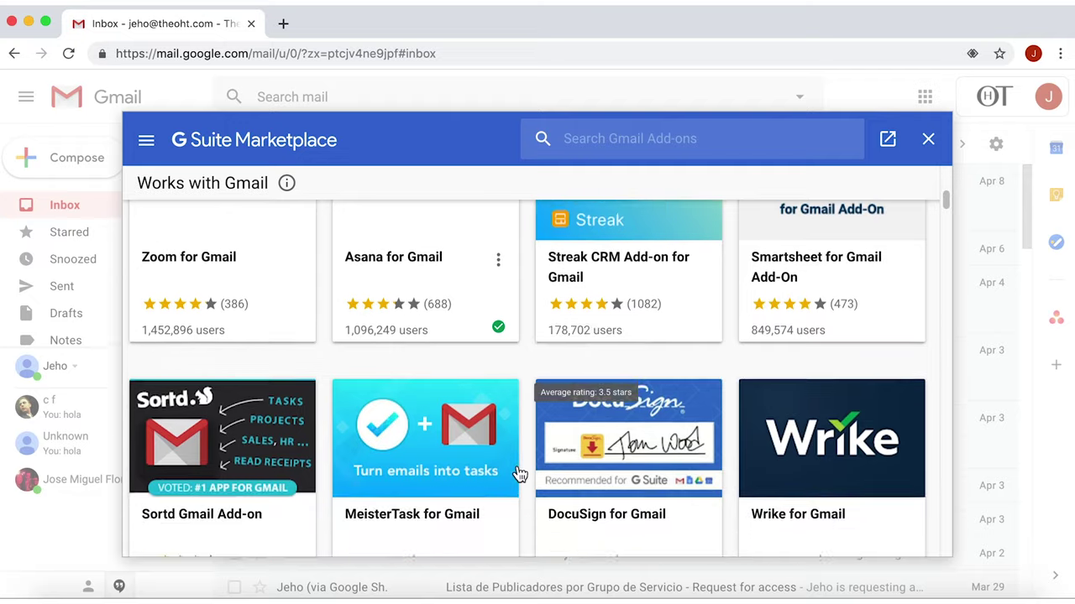
scroll(520, 474, down, 3)
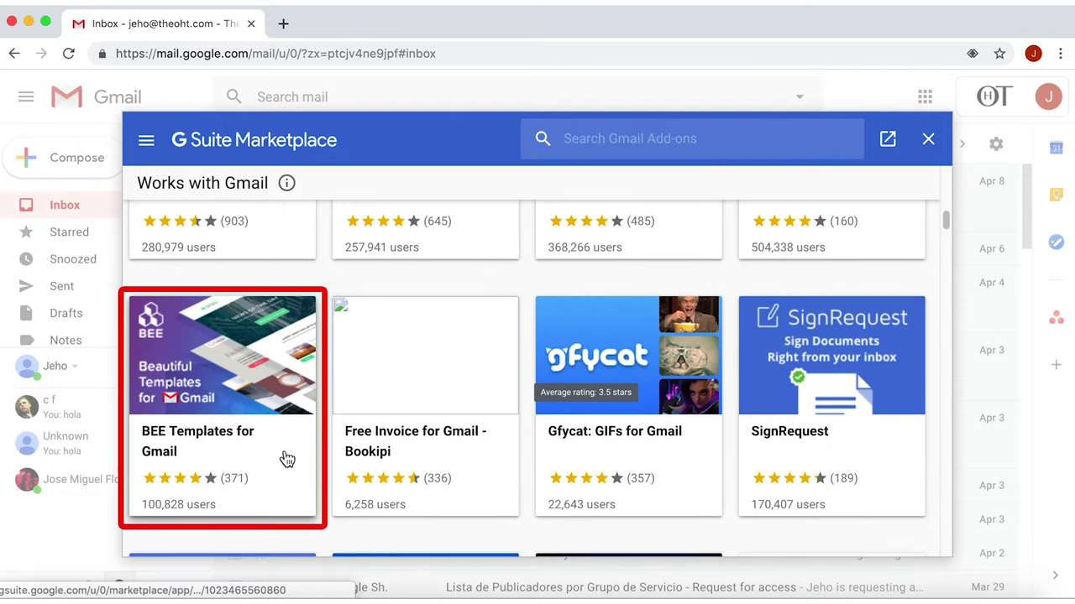
click(287, 457)
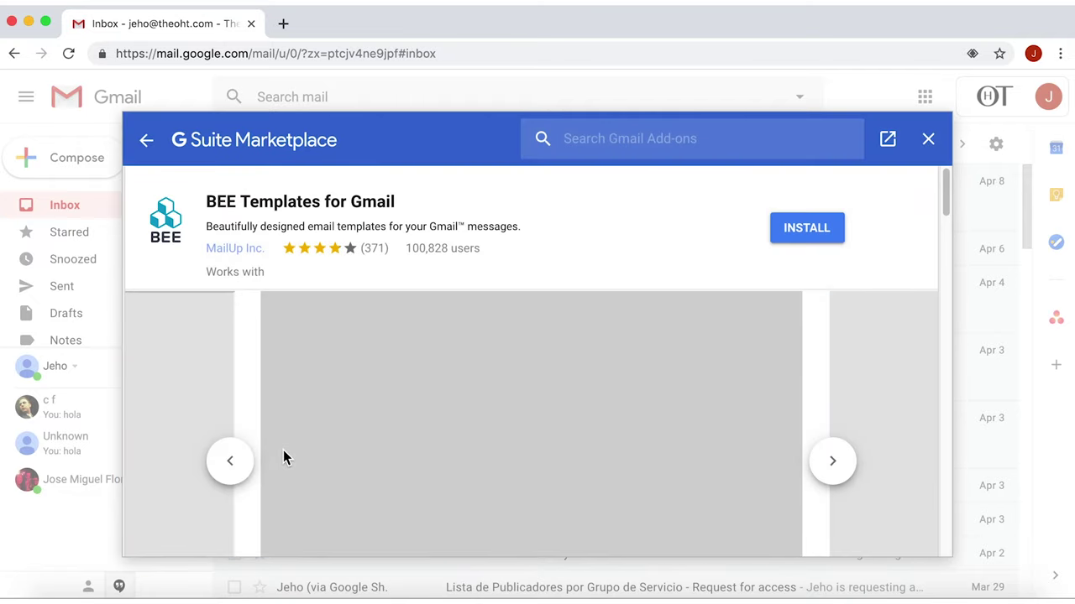
scroll(560, 468, down, 2)
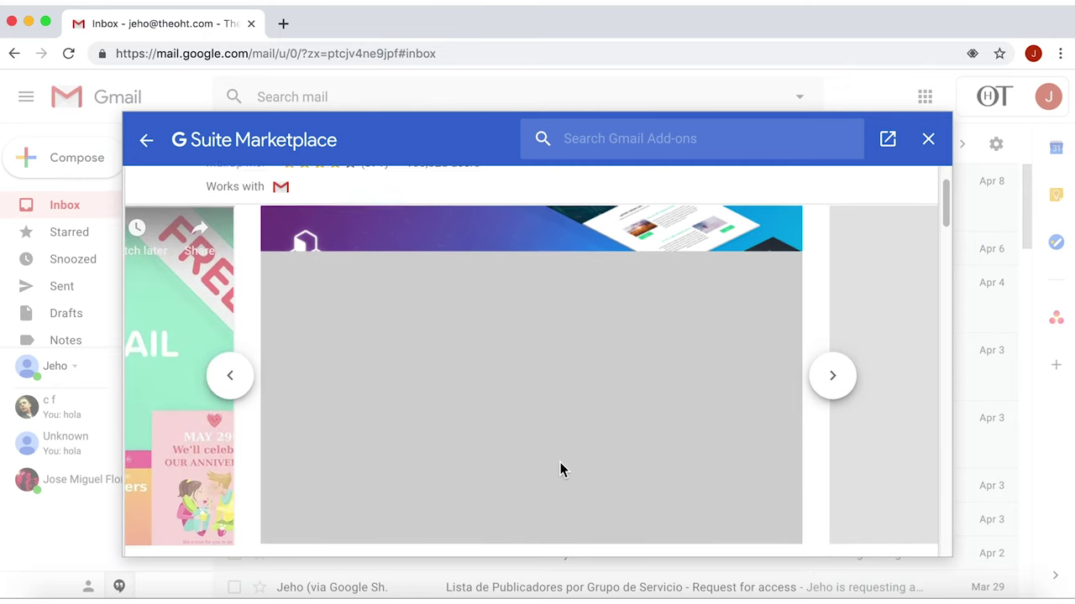
scroll(825, 270, up, 2)
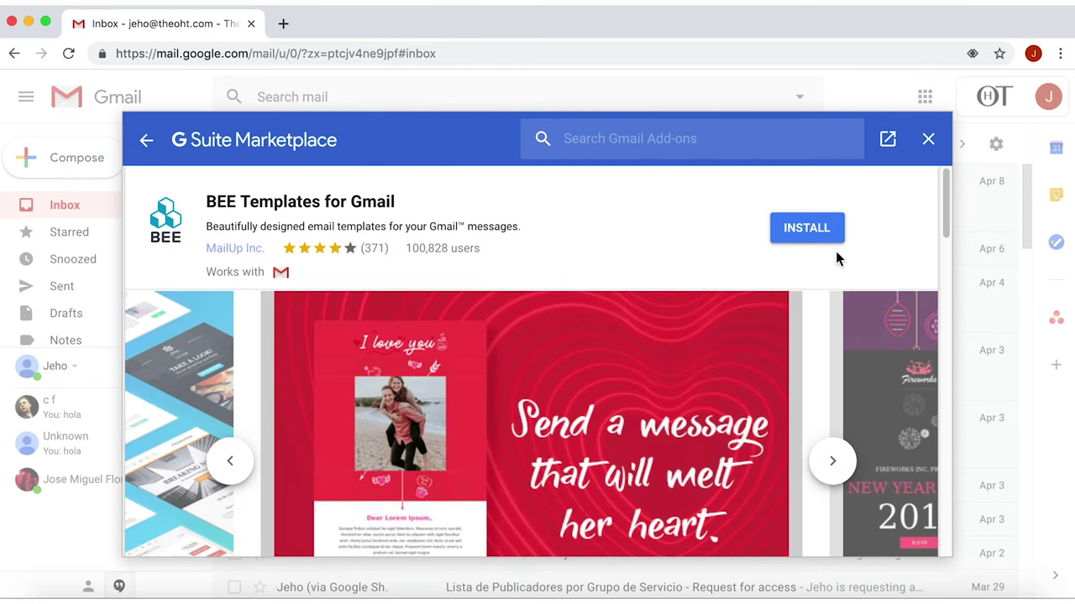
click(806, 231)
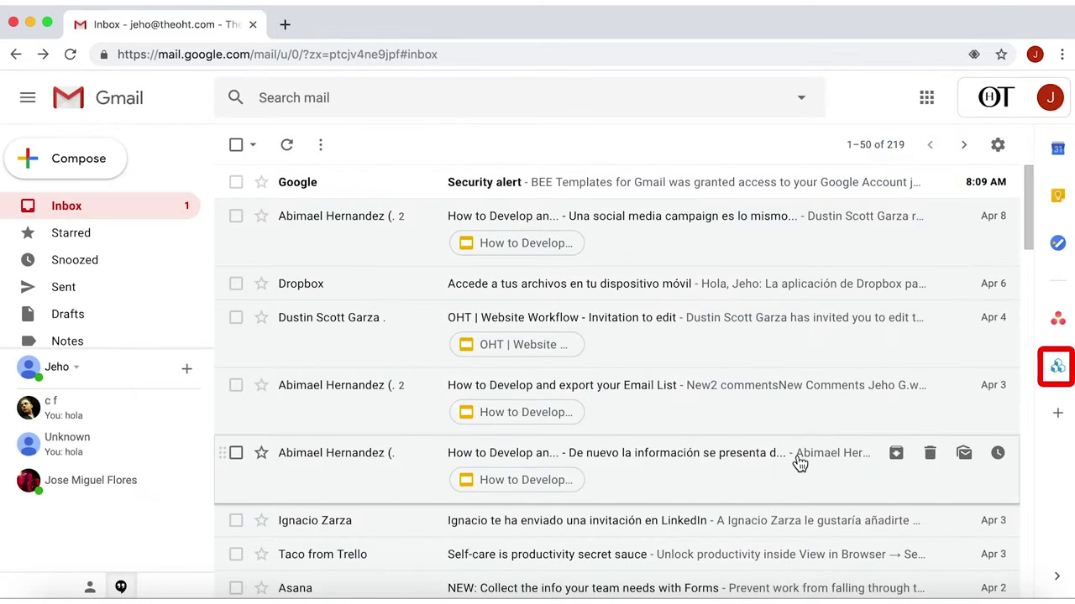
- Open the BEE Templates side panel and the Asana Forms email, scrolling down to the Educational template
click(1057, 366)
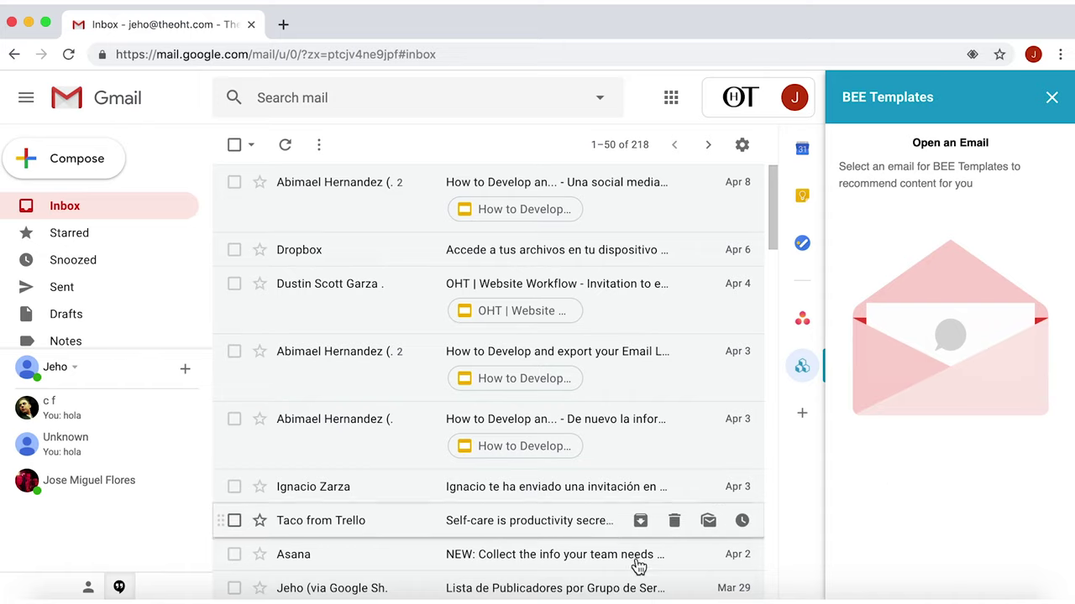
click(570, 562)
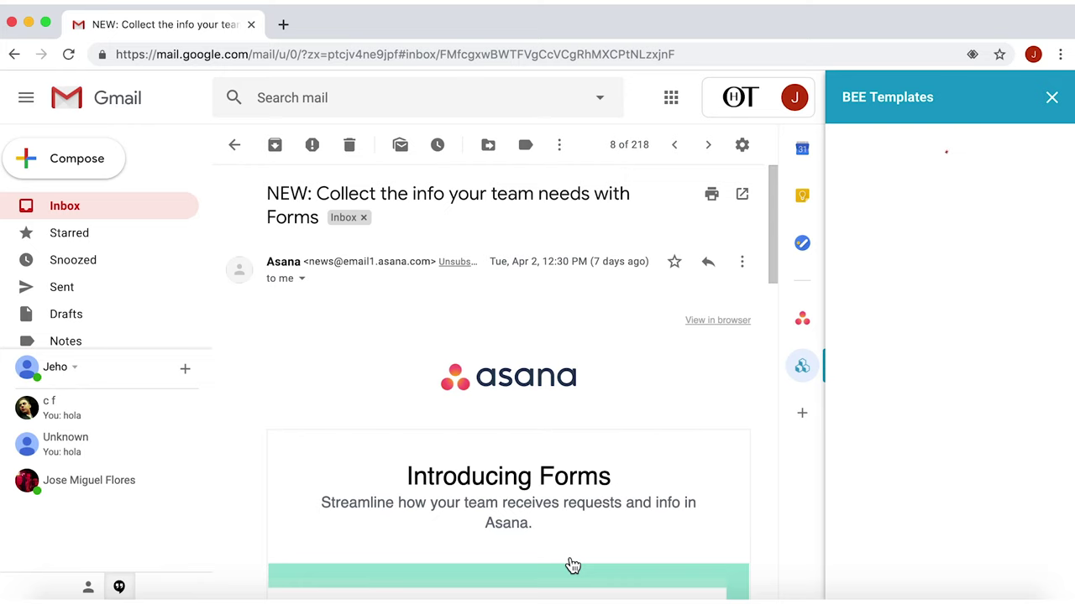
scroll(1045, 226, down, 5)
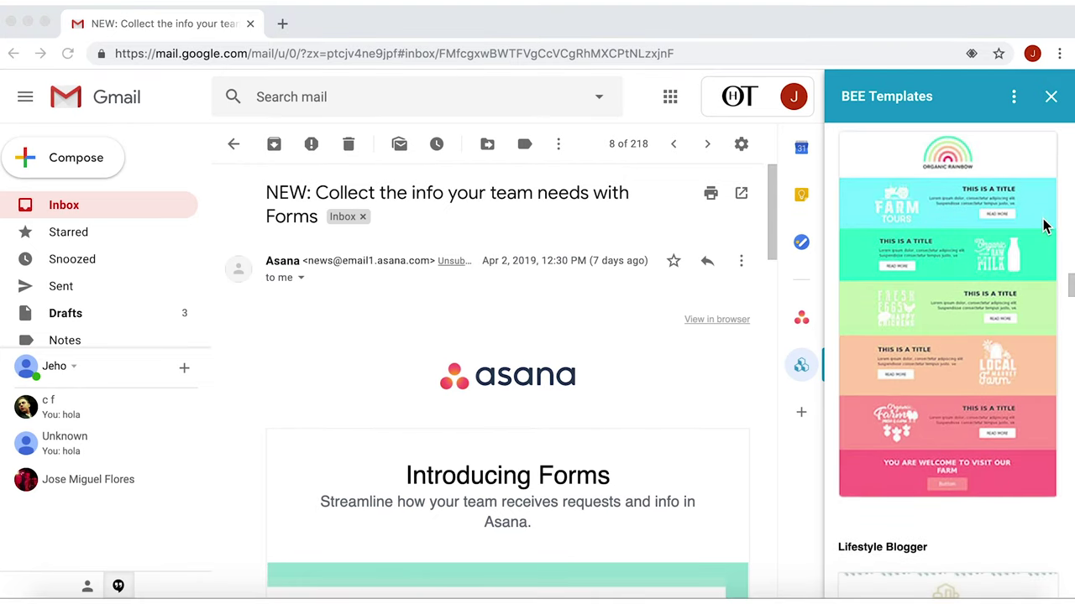
scroll(1045, 227, down, 5)
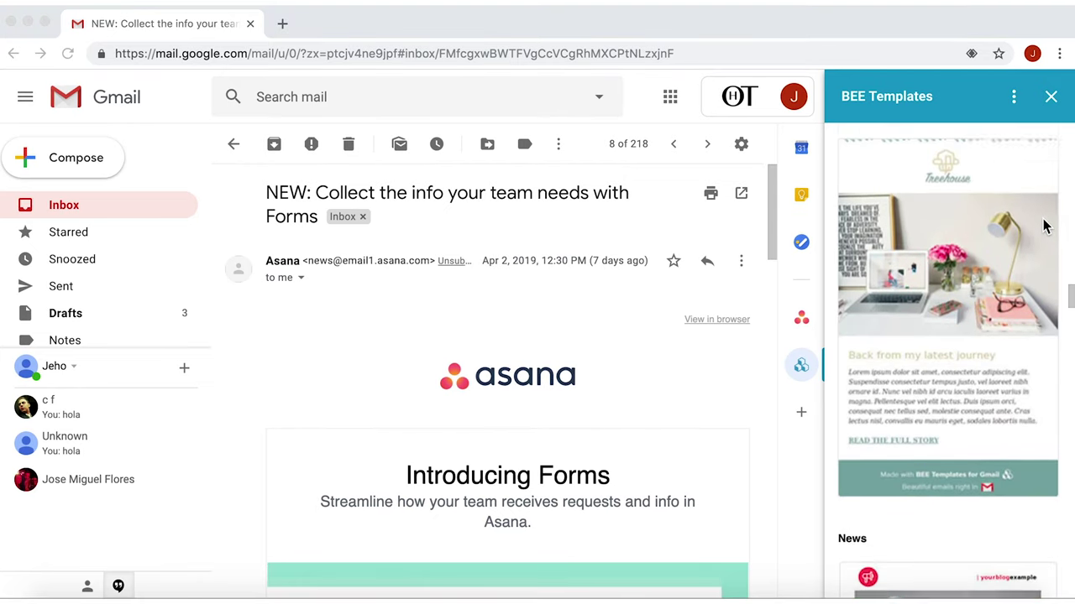
scroll(1045, 227, down, 12)
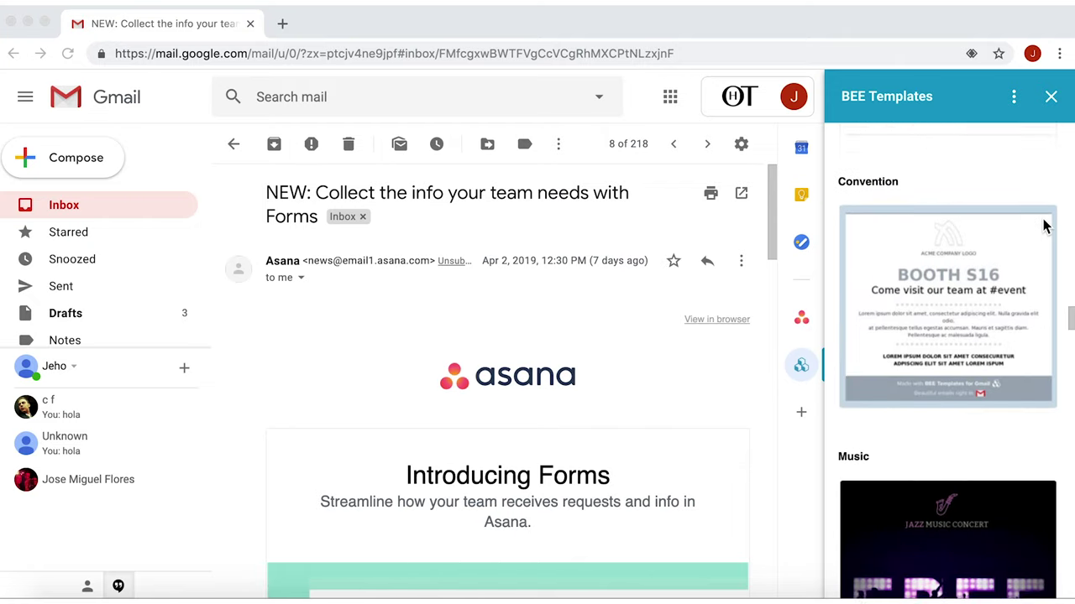
scroll(1045, 226, down, 4)
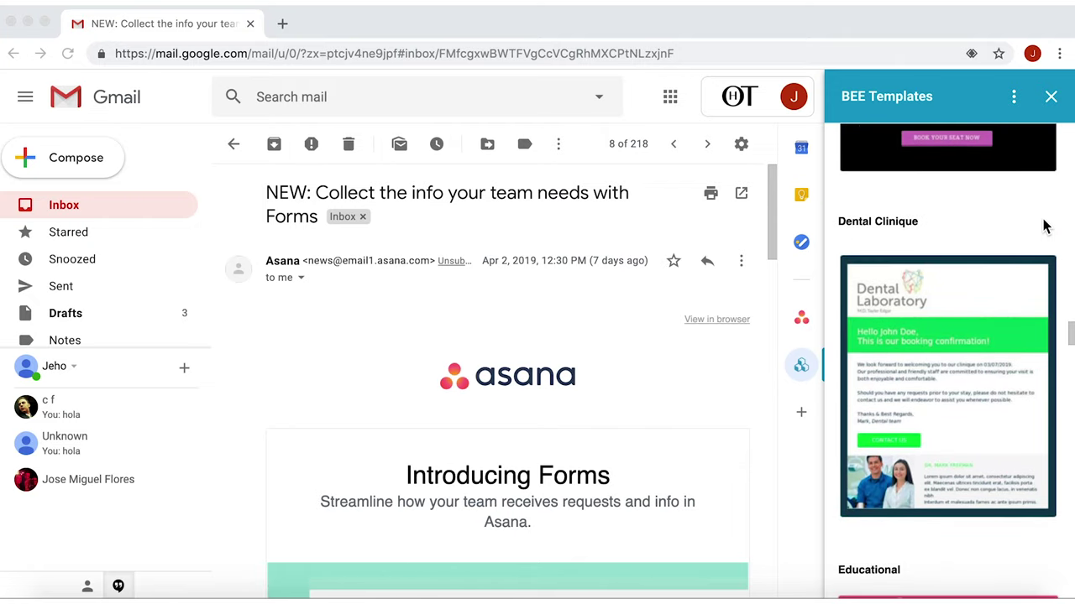
scroll(1045, 227, down, 2)
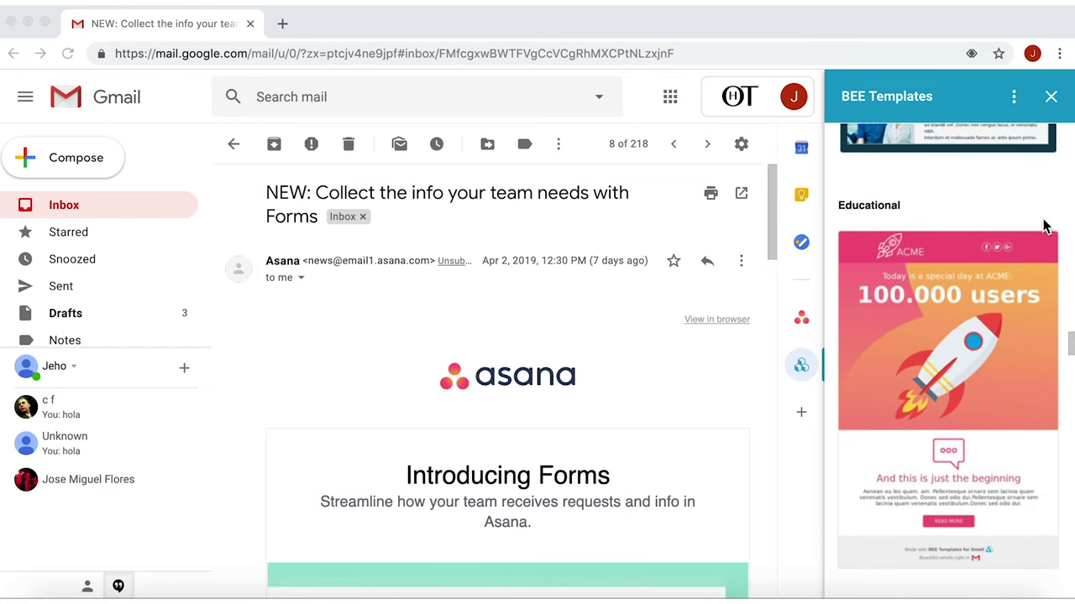
click(1019, 252)
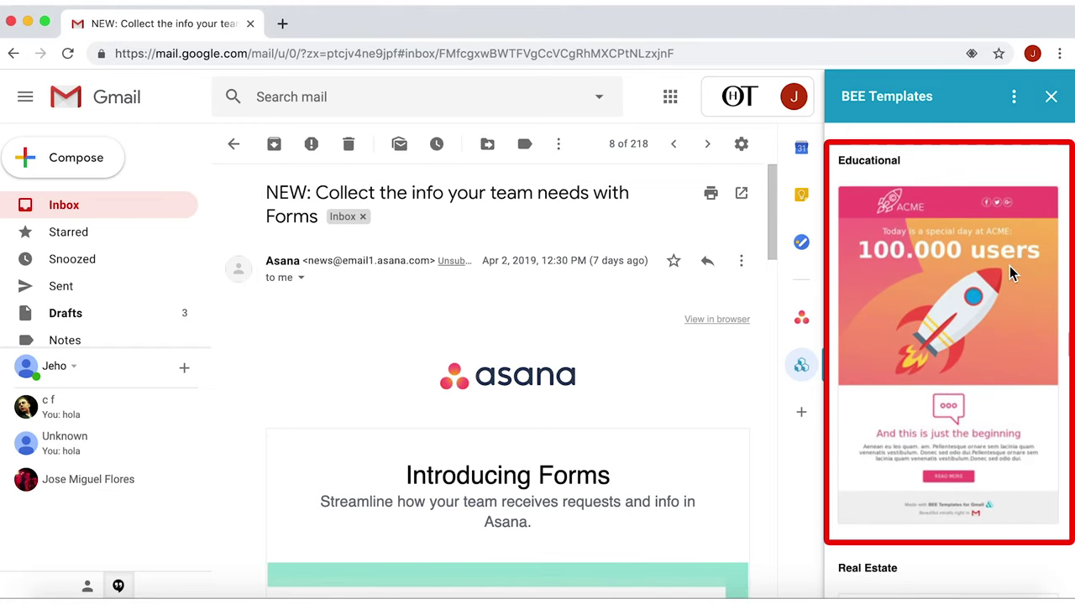
- Start a draft from the Educational template and swap the ACME logo for a small burntolearn_logoRED.png
click(979, 303)
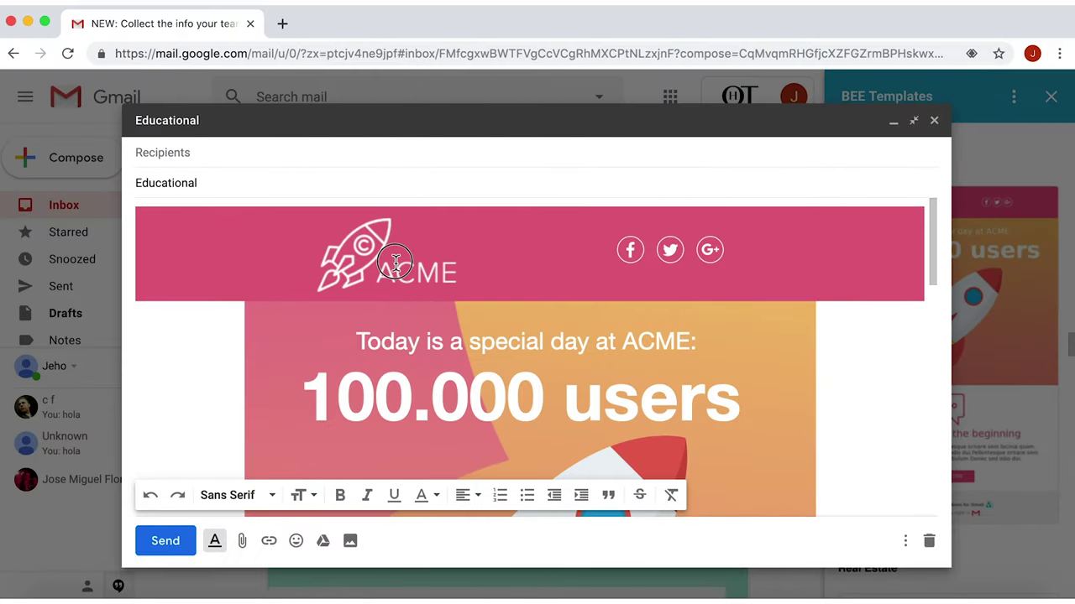
click(399, 269)
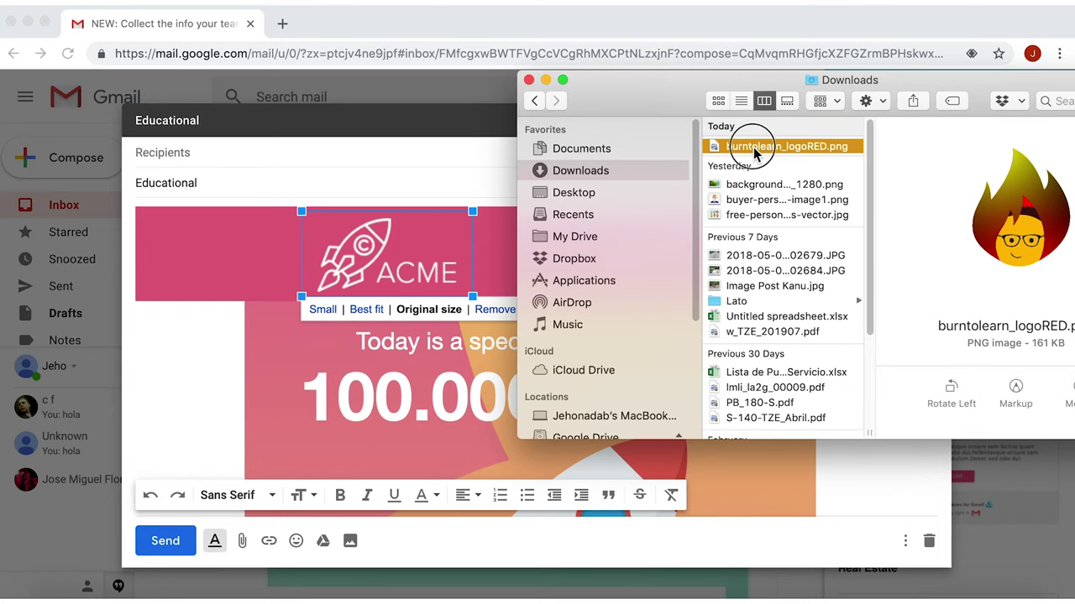
drag(753, 151, 439, 235)
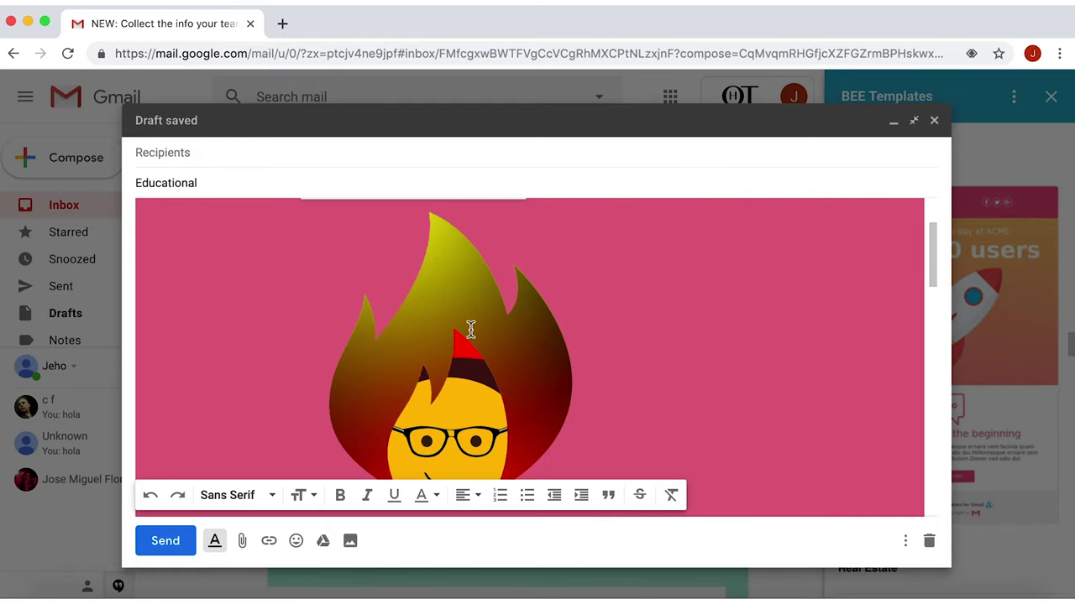
drag(631, 475, 332, 260)
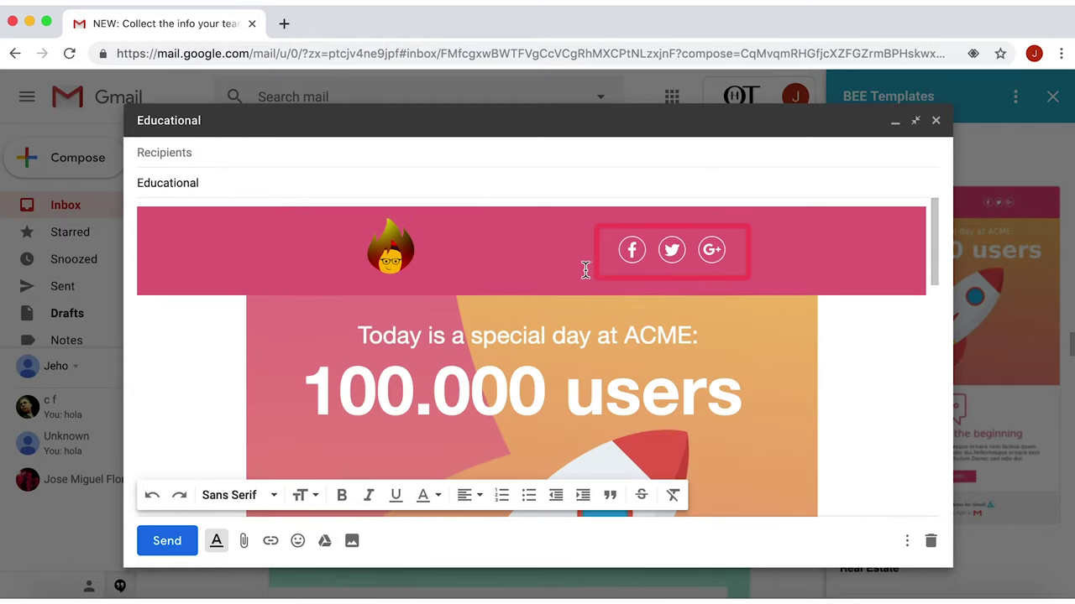
- Update the Facebook icon's link to the new Facebook address
click(636, 252)
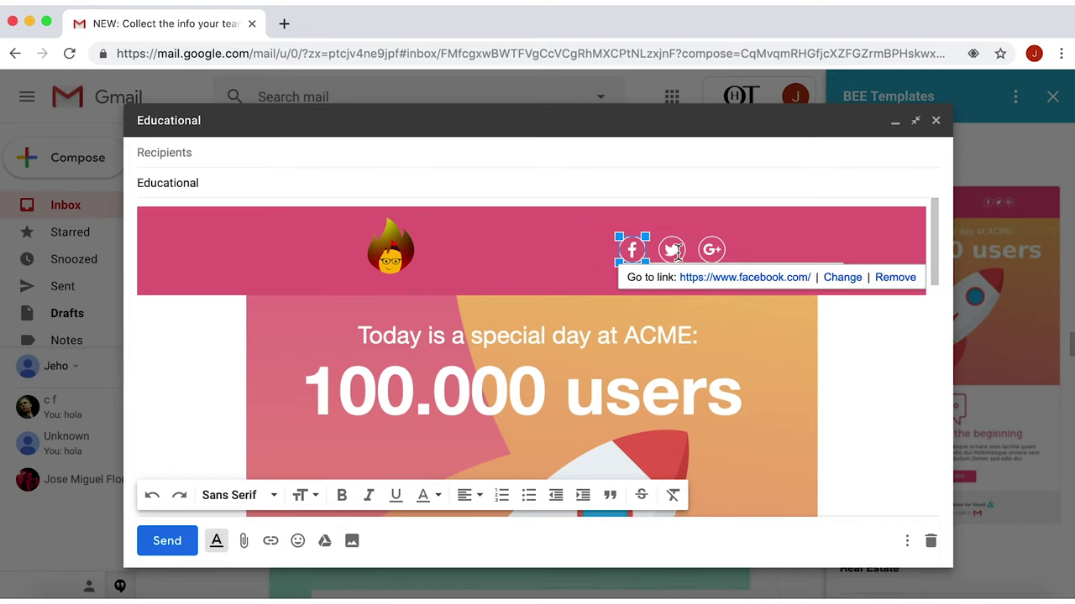
click(841, 277)
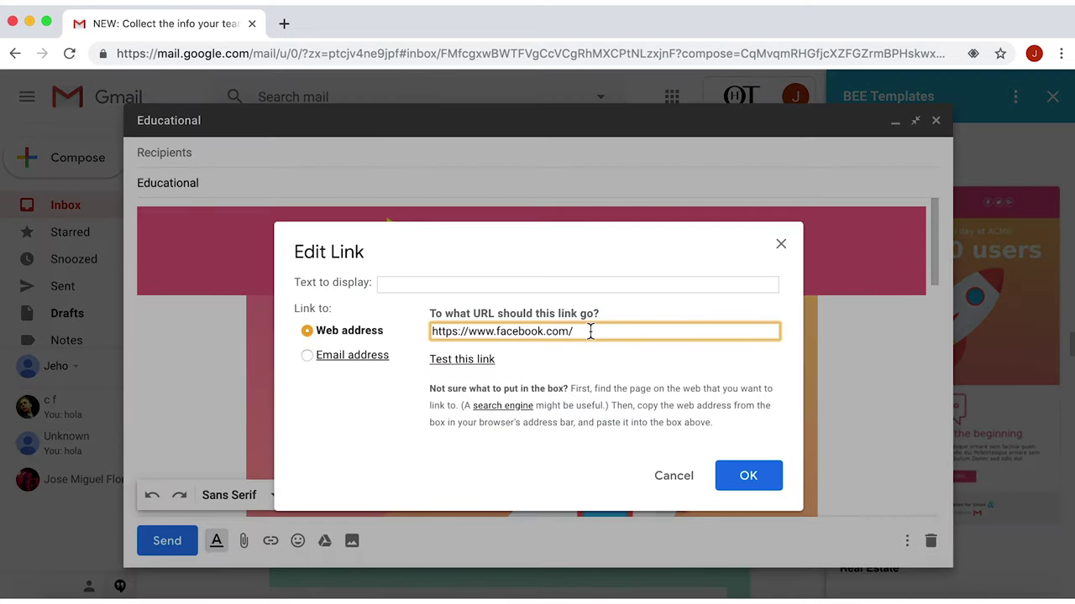
key(super+a)
text(https://www.facebook.com/bartolearn)
click(746, 474)
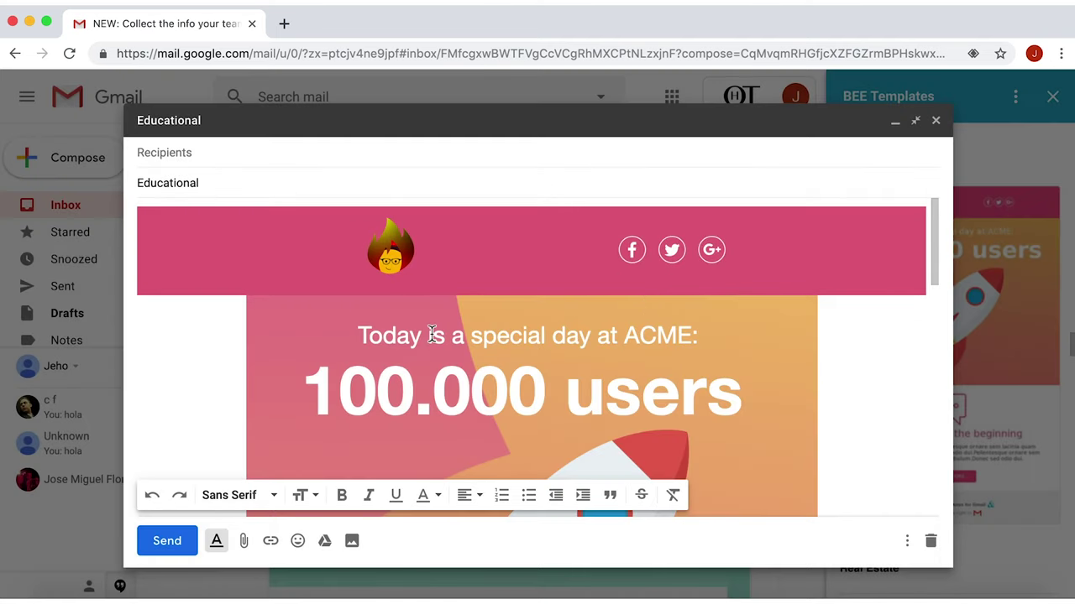
- Change the tagline to 'Email Marketing:' and the headline to '100.000 emails'
click(358, 335)
key(Delete)
text(Email Marketing)
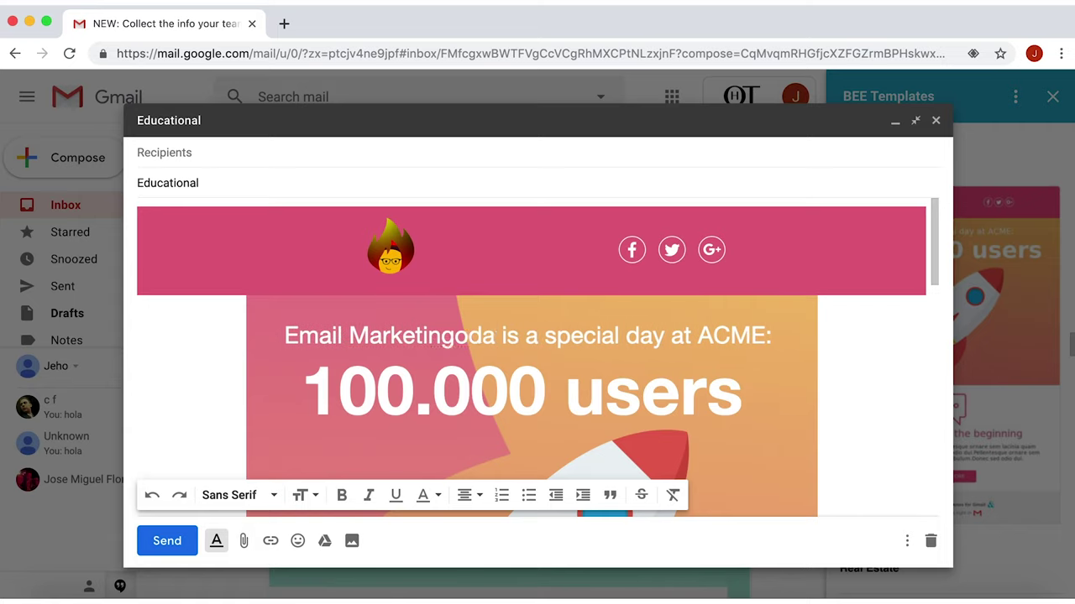
key(Delete)
key(Delete)
key(Delete)
key(Delete)
key(Delete)
key(Delete)
key(Delete)
key(Delete)
key(Delete)
key(Delete)
key(Delete)
key(Delete)
key(Delete)
key(Delete)
key(Delete)
key(Delete)
key(Delete)
key(Delete)
key(Delete)
key(Delete)
key(Delete)
key(Delete)
key(Delete)
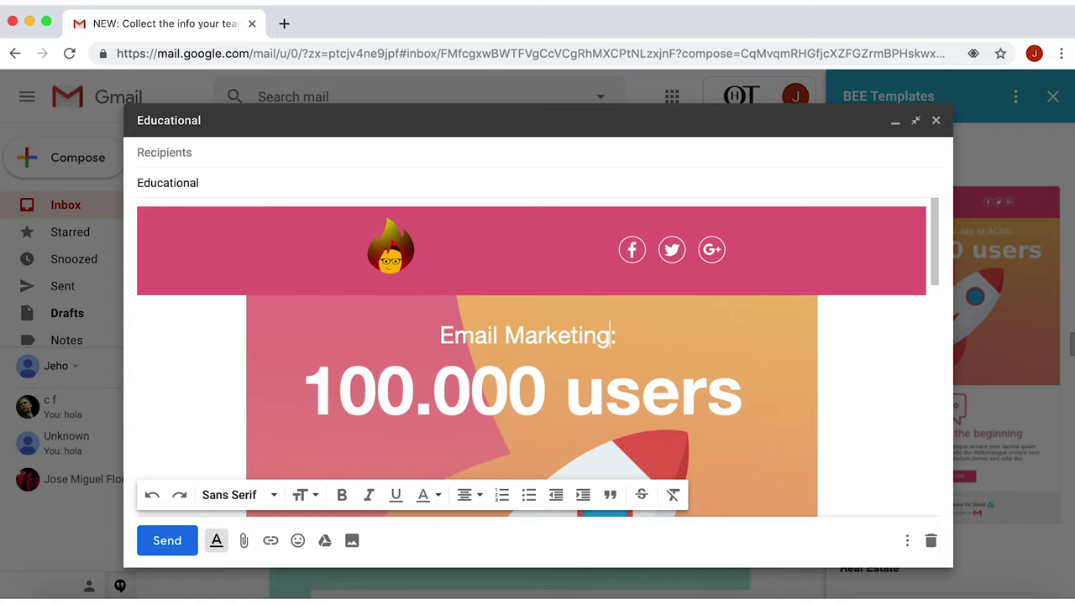
double_click(574, 406)
text(emails)
- Replace the rocket image with the email campaign icon PNG
scroll(712, 403, down, 1)
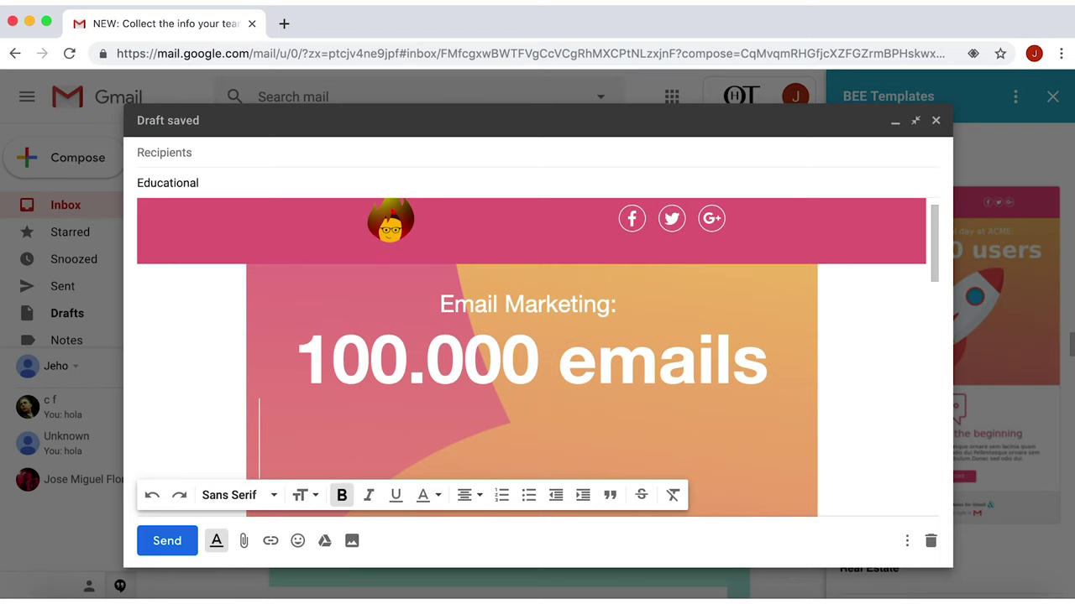
scroll(712, 403, down, 5)
scroll(712, 403, down, 2)
click(599, 355)
click(784, 166)
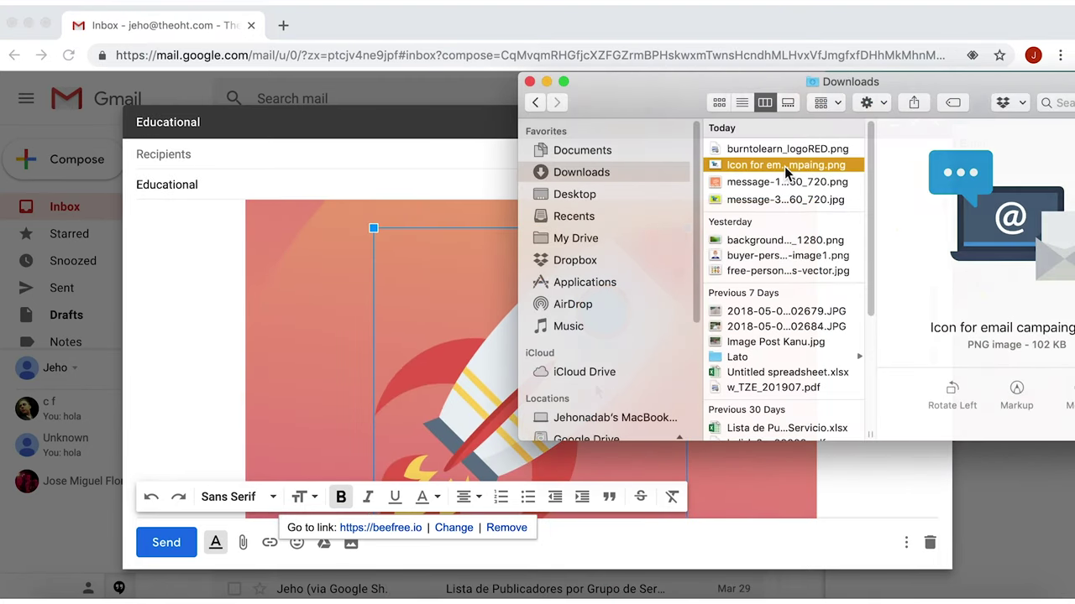
drag(784, 166, 503, 361)
- Make the READ MORE button read WATCH NOW! and link to the youtu.be YouTube URL
scroll(427, 362, down, 5)
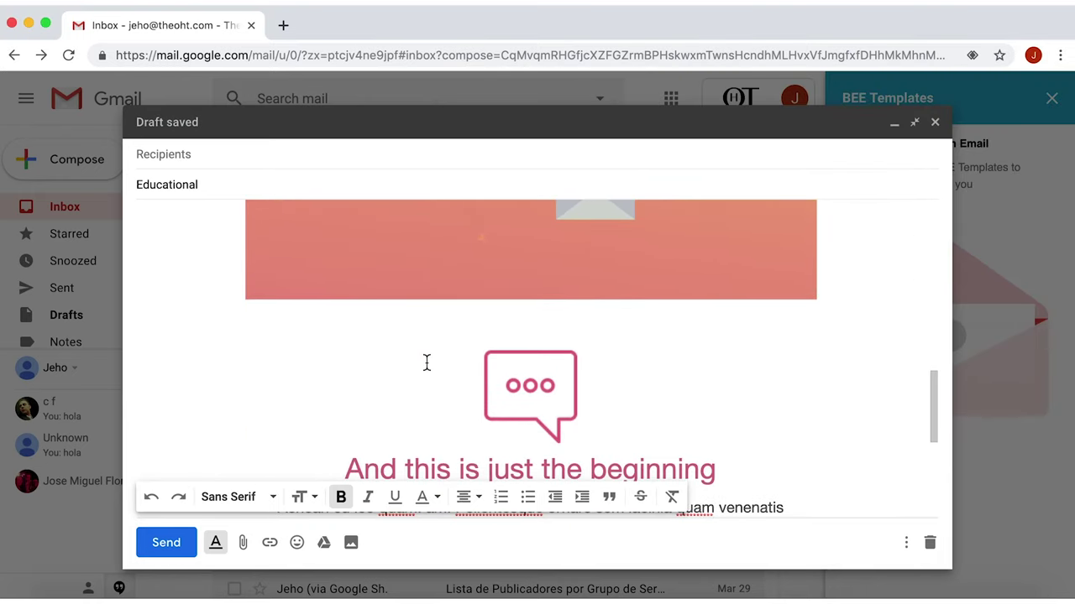
scroll(426, 363, down, 5)
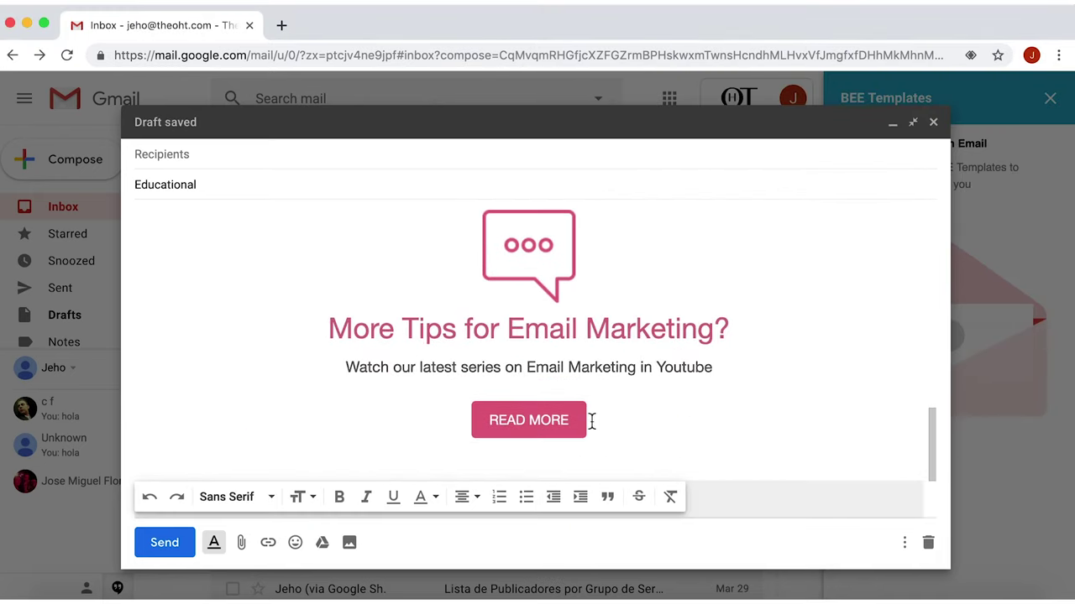
click(563, 426)
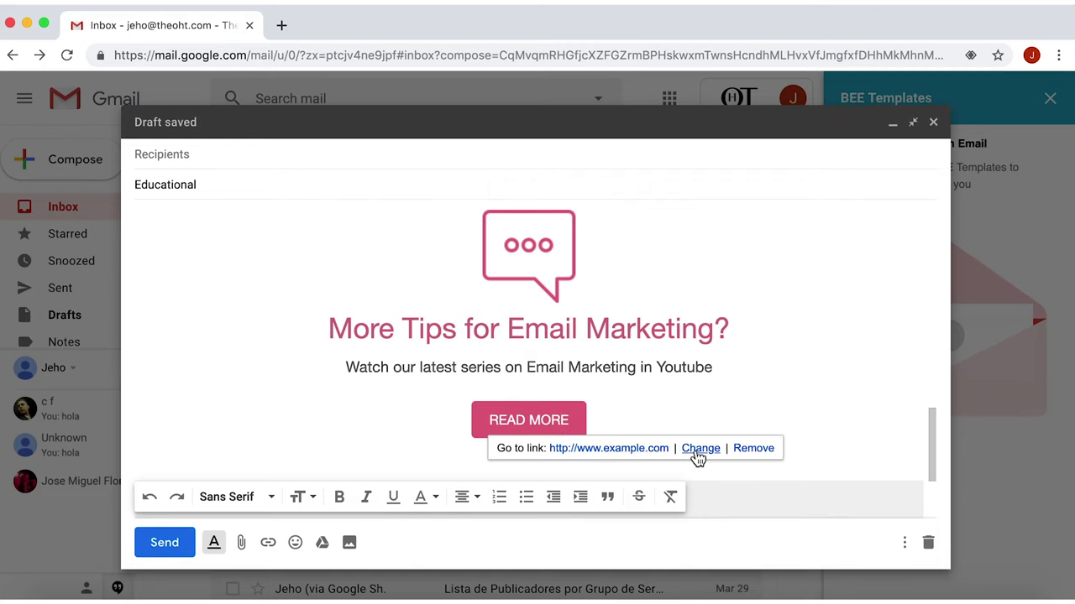
click(696, 458)
triple_click(566, 333)
text(https://youtu.be/QuLgCvvHA)
triple_click(378, 286)
text(WATCH NOW!)
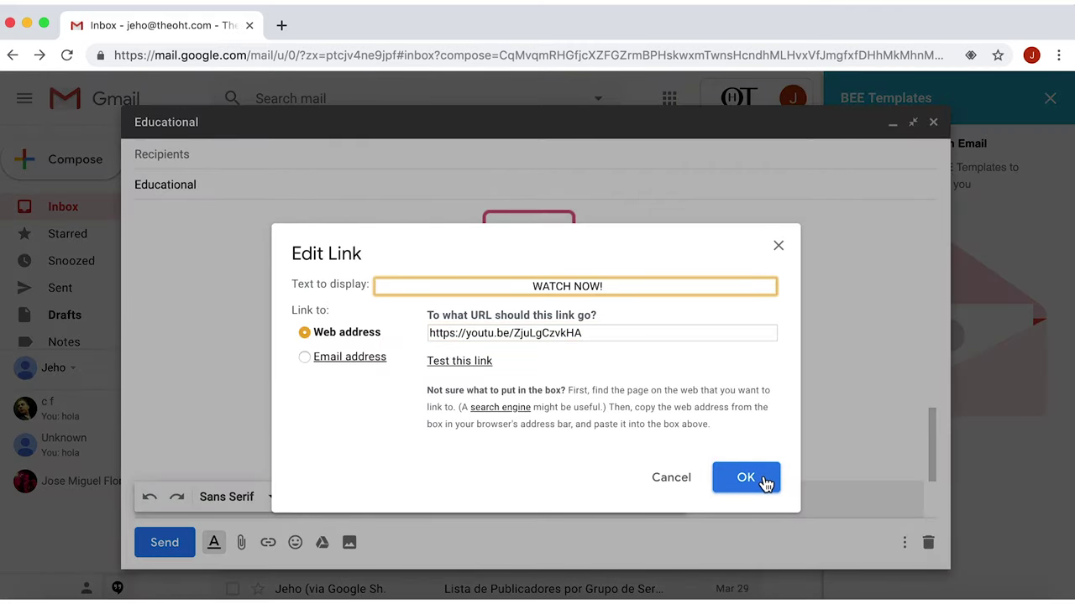
click(746, 477)
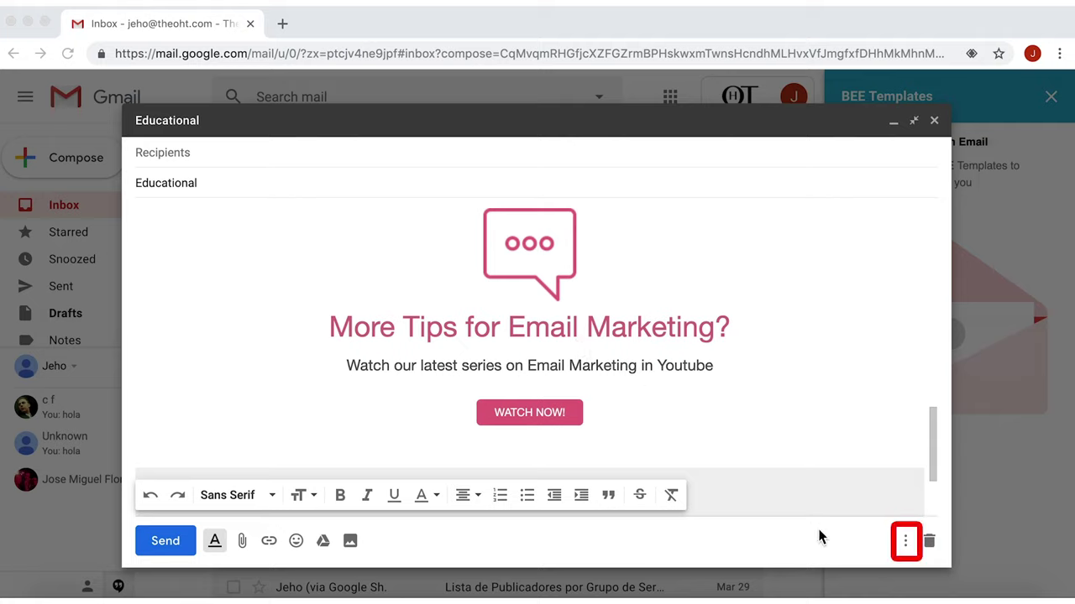
- Save the draft as a new canned response named 'Email Marketing' and close the compose window
click(906, 544)
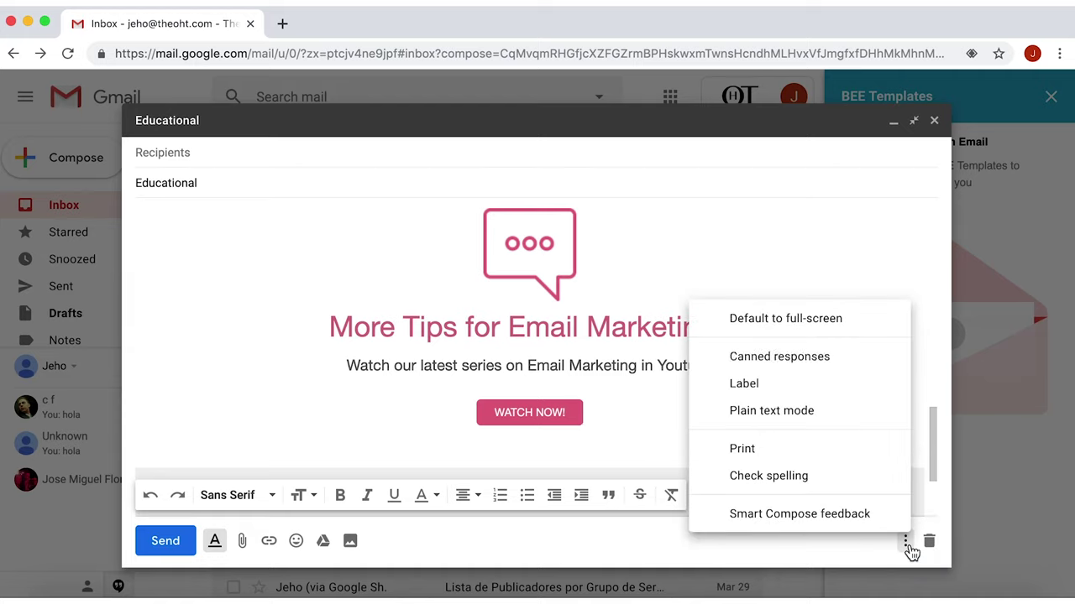
mouse_move(842, 369)
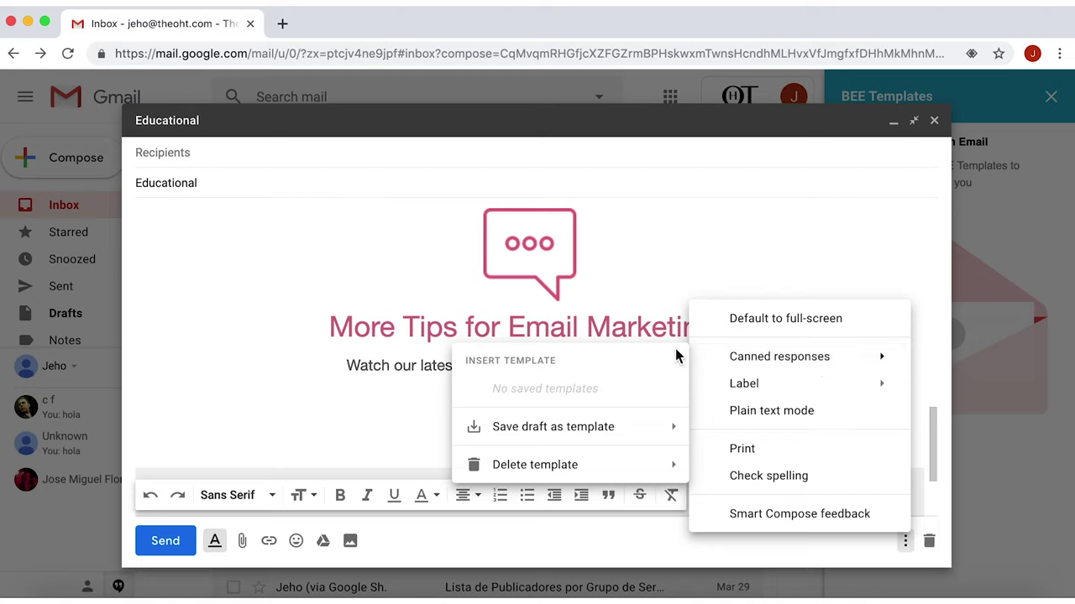
mouse_move(657, 430)
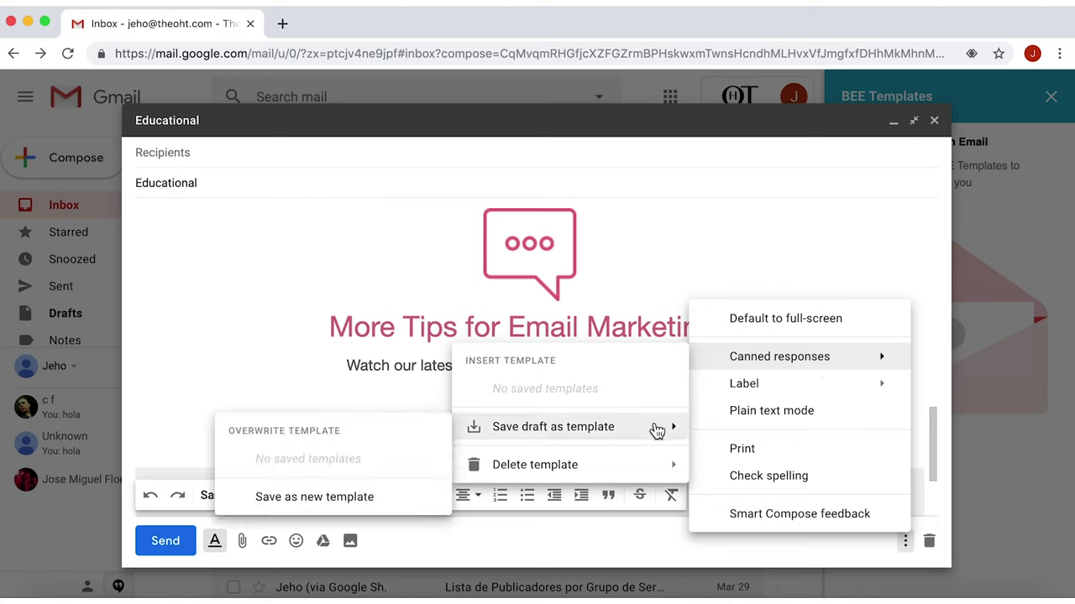
click(417, 502)
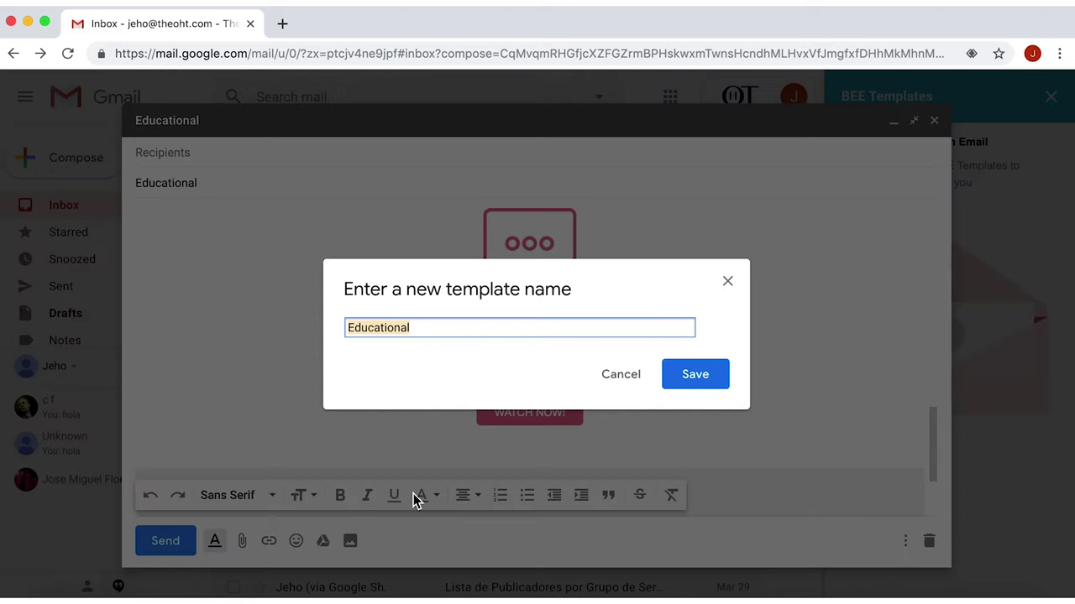
text(Email Marketing)
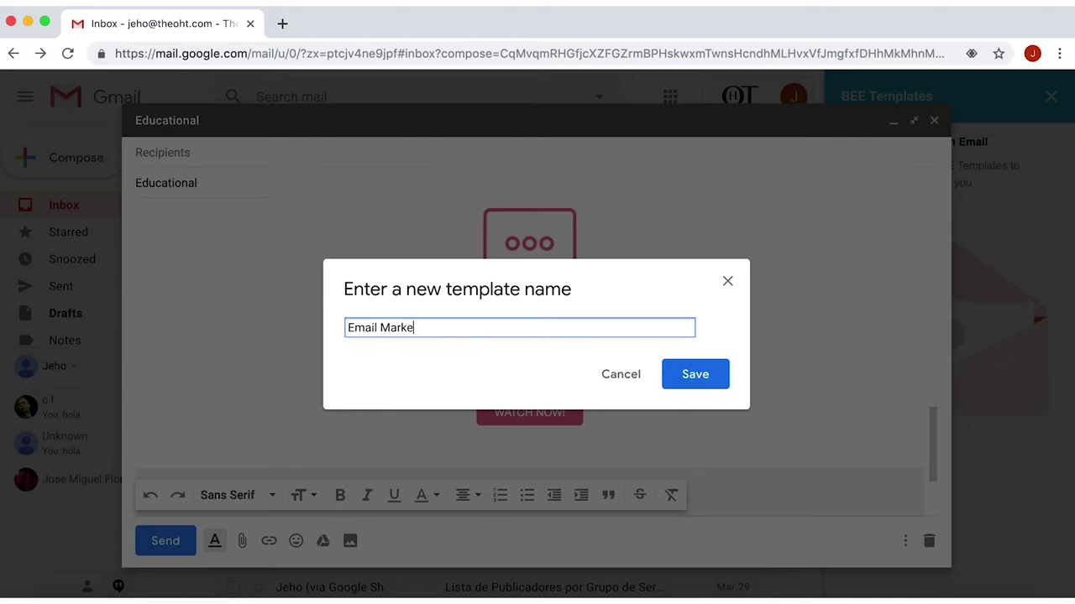
click(709, 388)
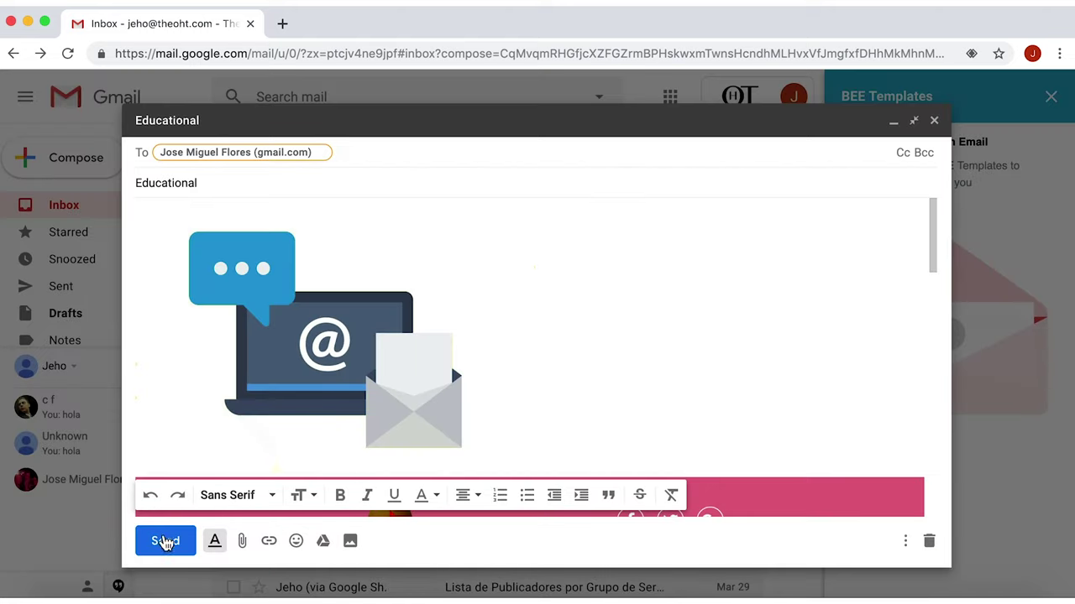
click(163, 540)
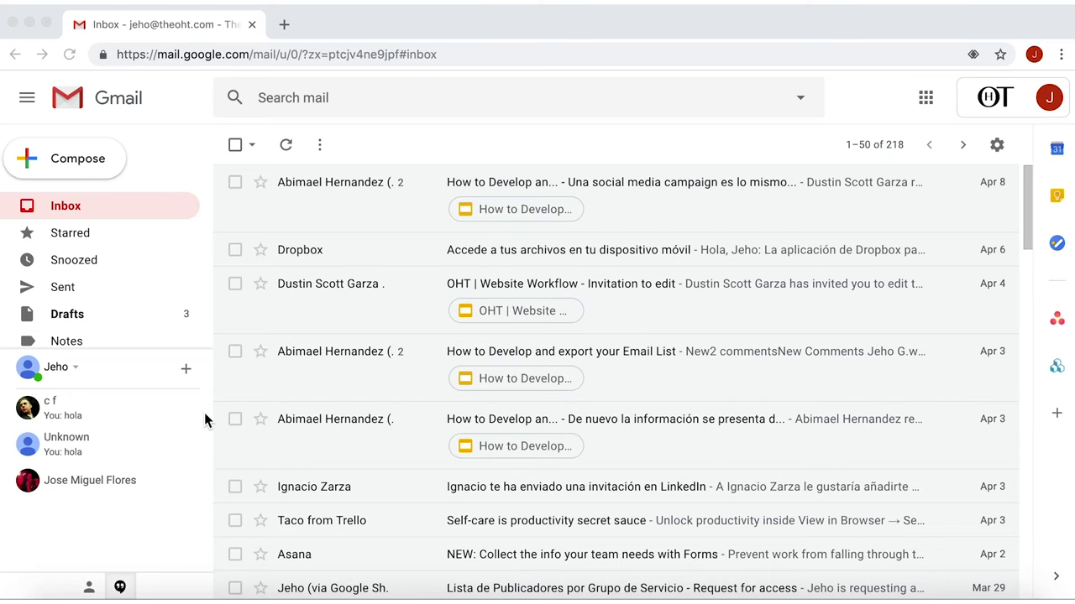
- Compose a new message and insert the Email Marketing canned response template
click(97, 167)
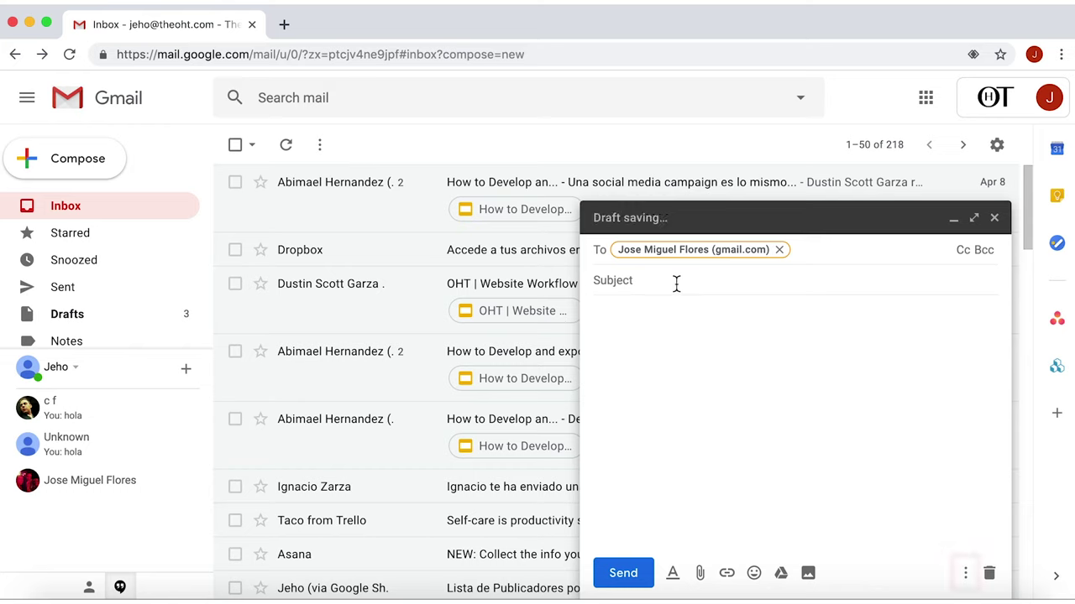
click(967, 579)
mouse_move(840, 395)
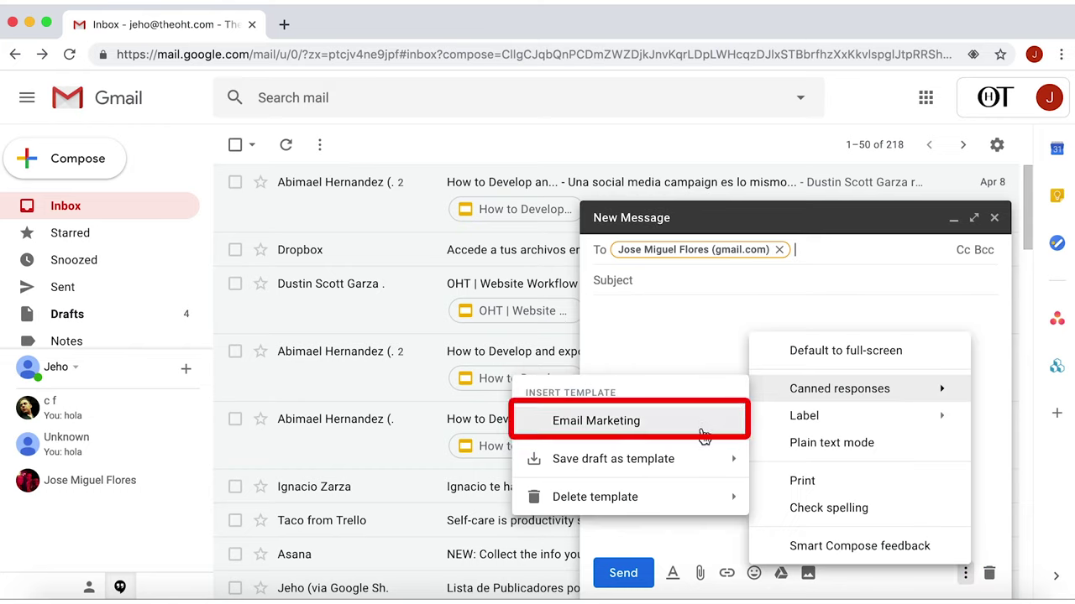
click(703, 435)
scroll(770, 406, down, 5)
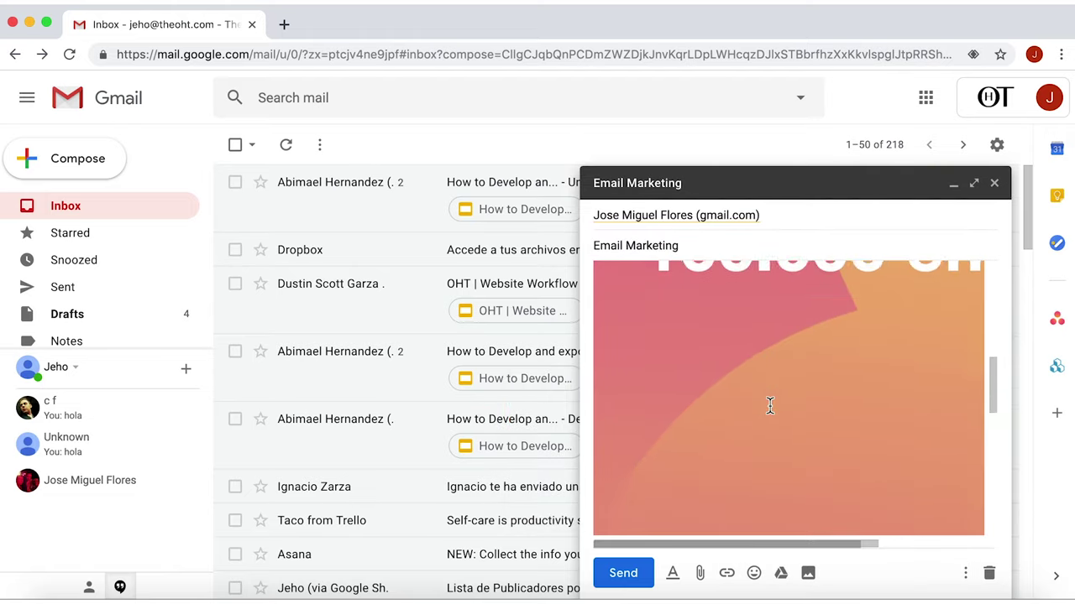